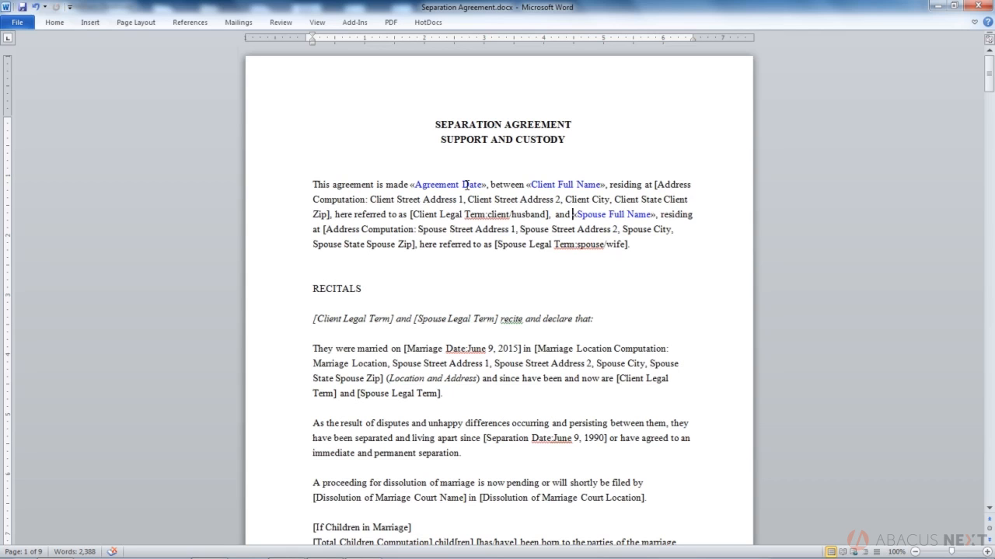
Test-assemble the separation agreement template, check the Agreement Date in the document preview, and close without saving the answers
left_click(464, 185)
left_click(428, 23)
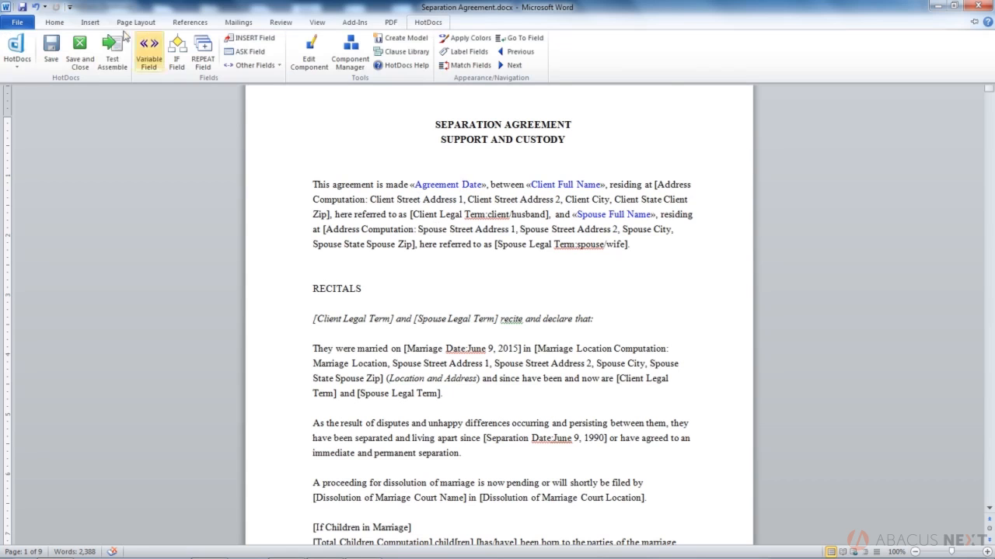
left_click(113, 59)
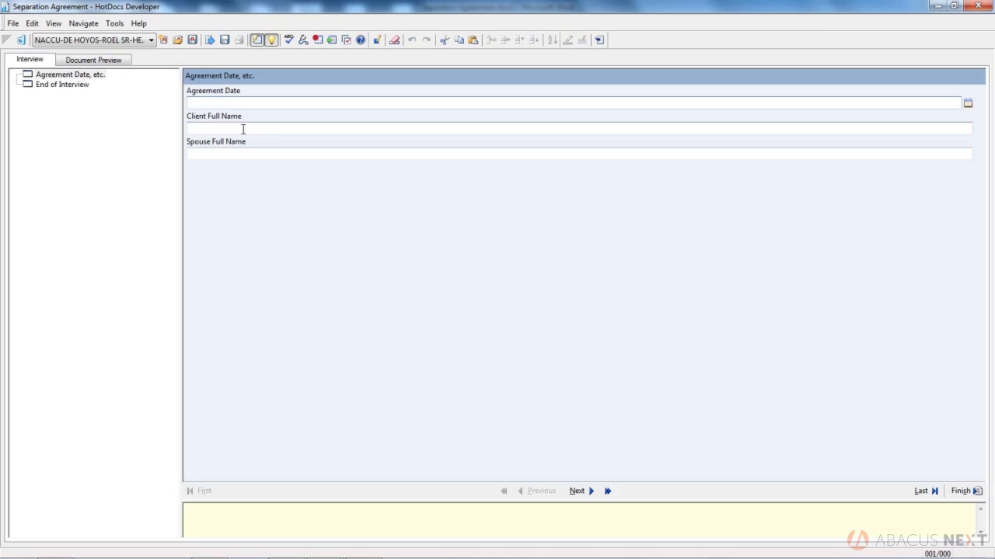
left_click(92, 60)
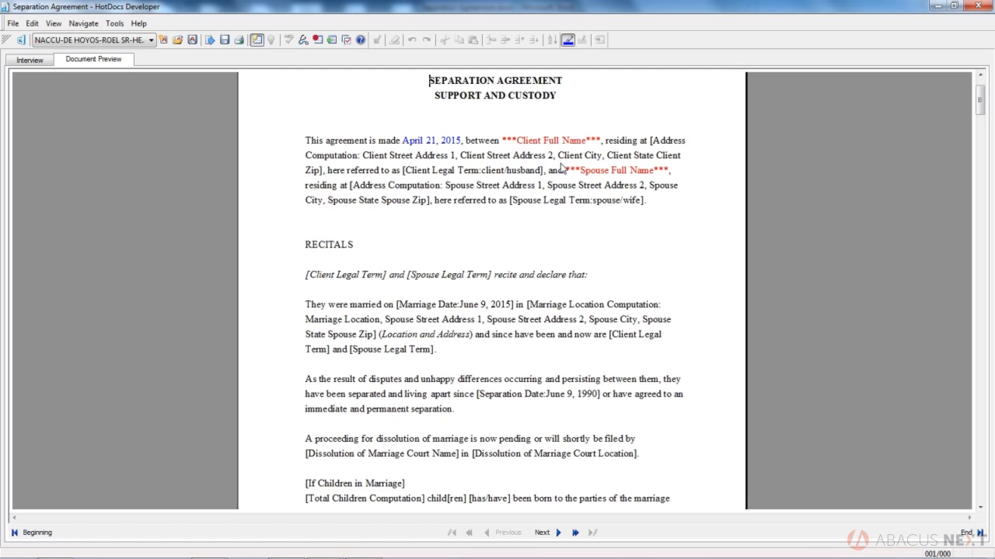
left_click(975, 5)
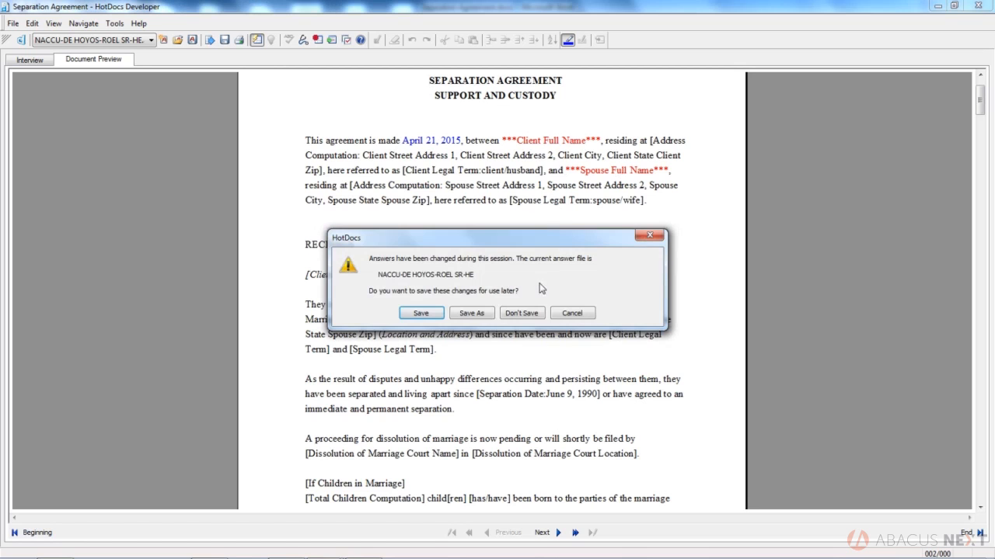
left_click(531, 312)
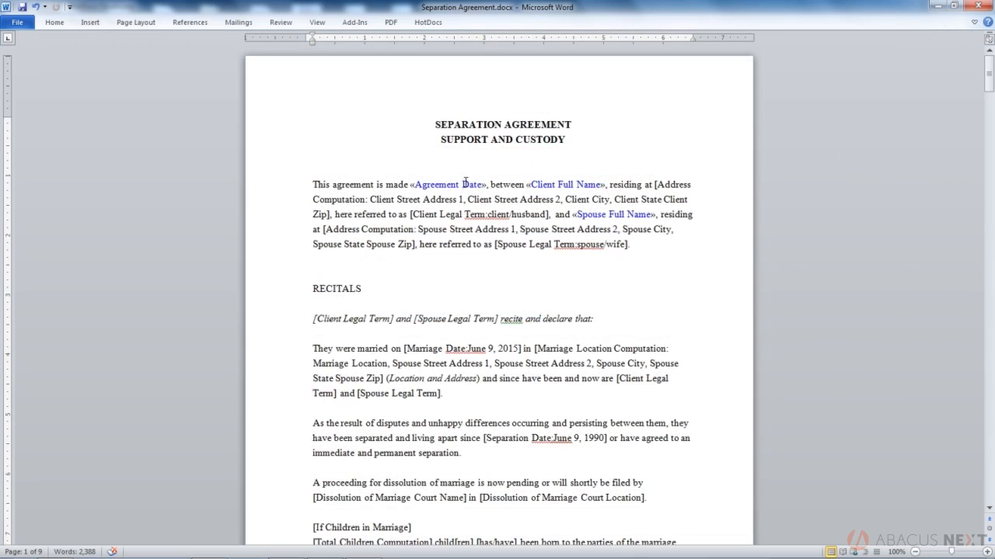
Override the default format of the Agreement Date field with the format "3rd day of June, 1990"
double_click(464, 184)
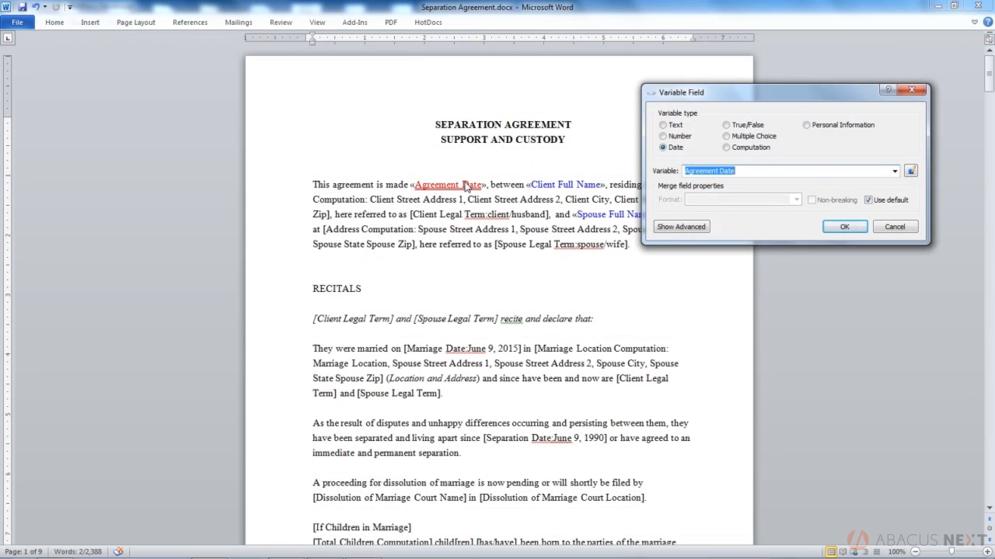
left_click(869, 200)
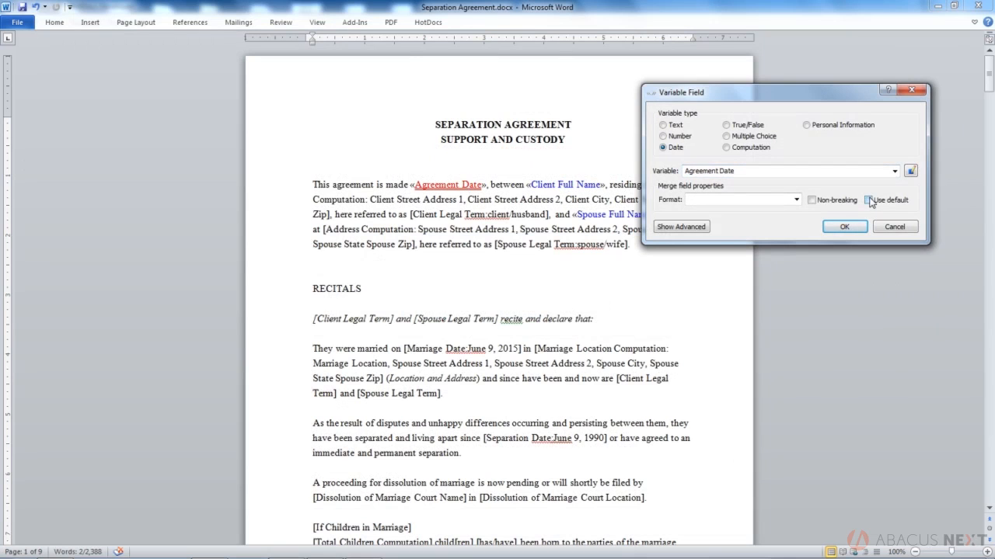
left_click(796, 199)
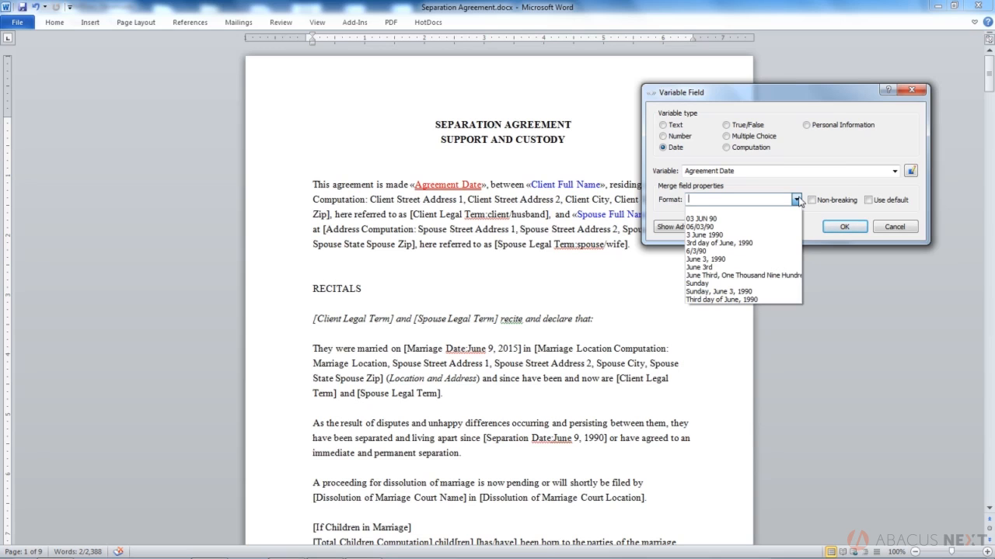
left_click(754, 244)
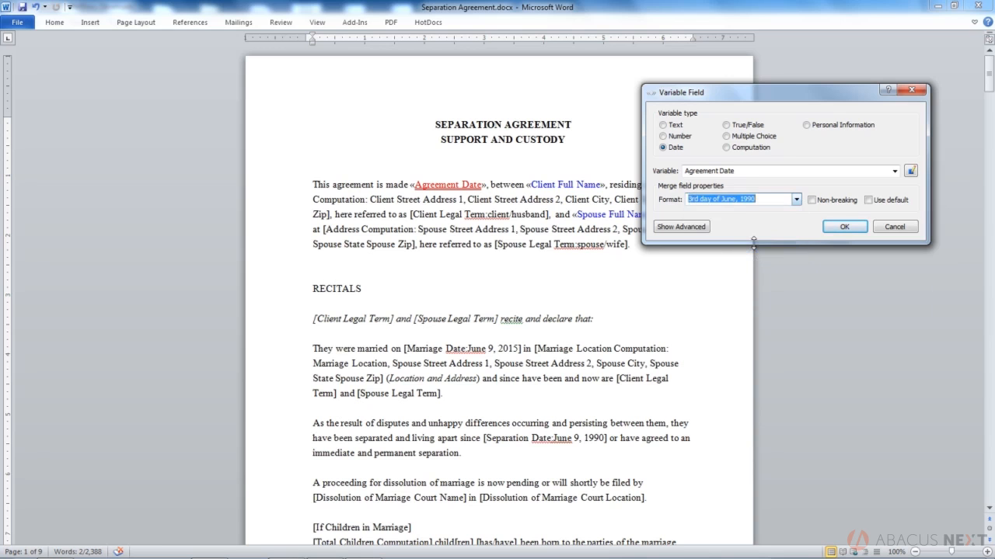
left_click(842, 226)
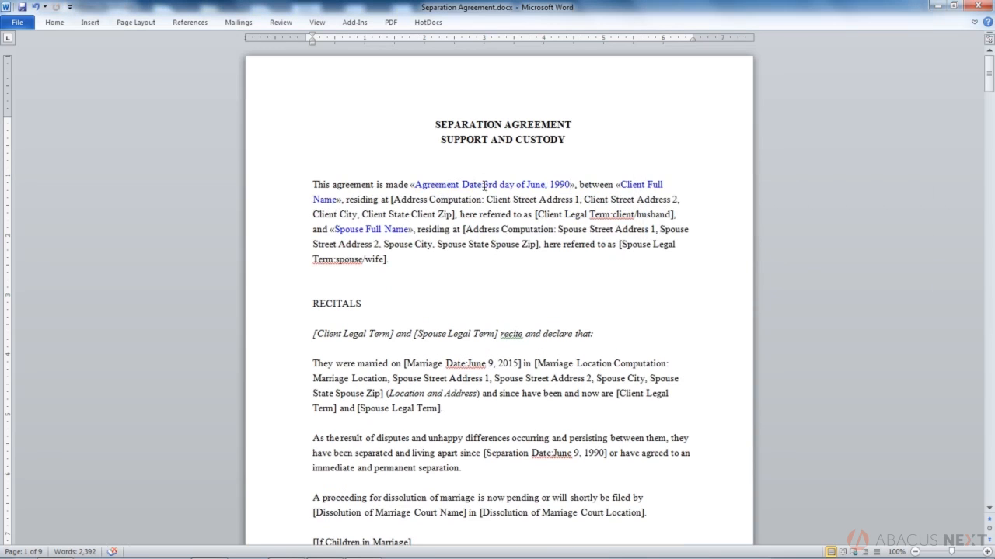
left_click_drag(483, 184, 564, 190)
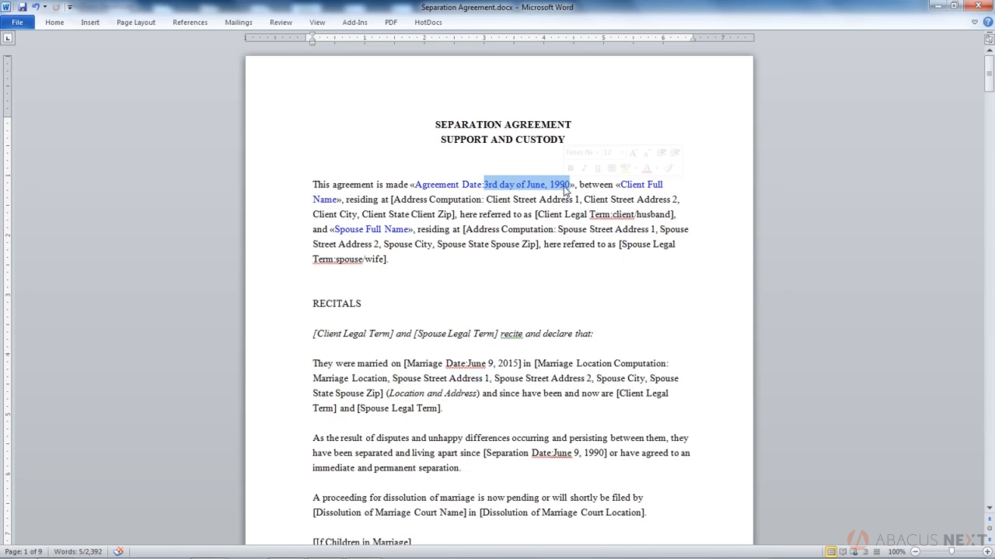
left_click(565, 188)
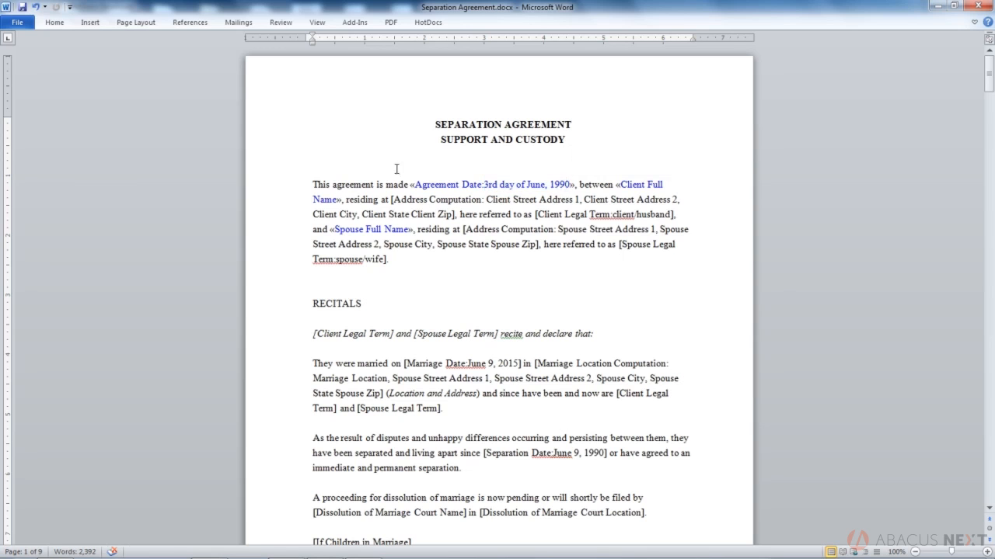
Test-assemble only the opening words through "between" with agreement date 21 Apr 2015, preview the result, and discard the answers
left_click_drag(304, 178, 614, 191)
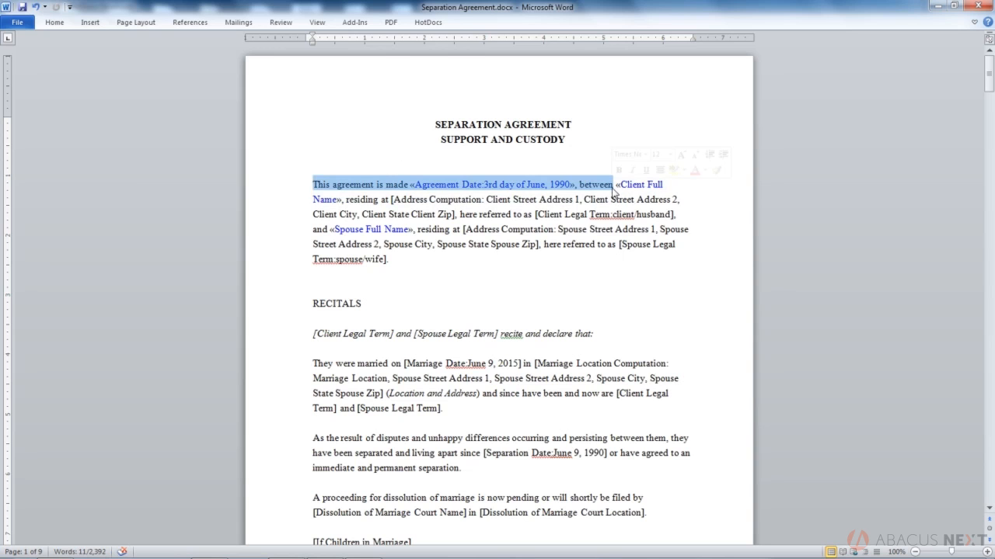
left_click(427, 21)
left_click(110, 53)
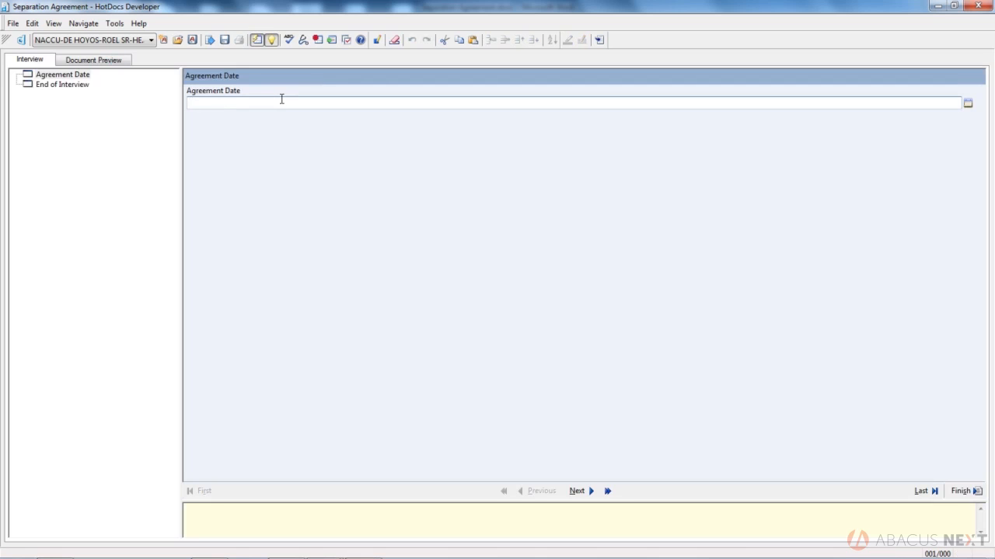
type("t")
key("Tab")
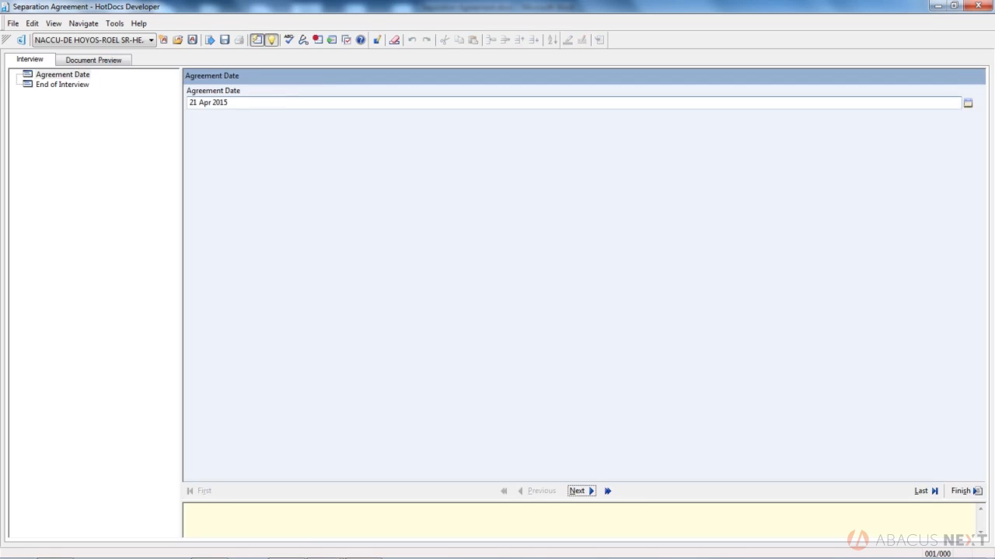
left_click(86, 62)
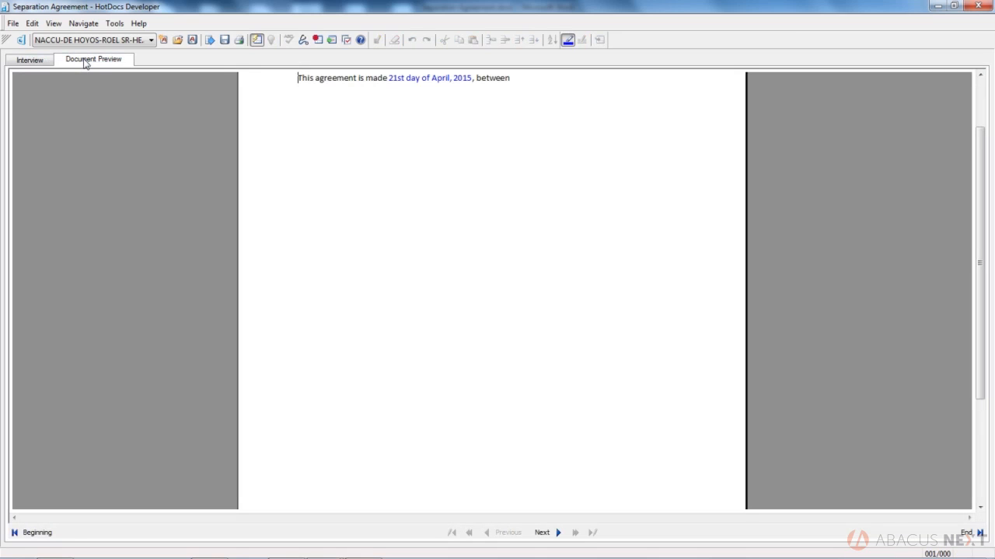
left_click(978, 5)
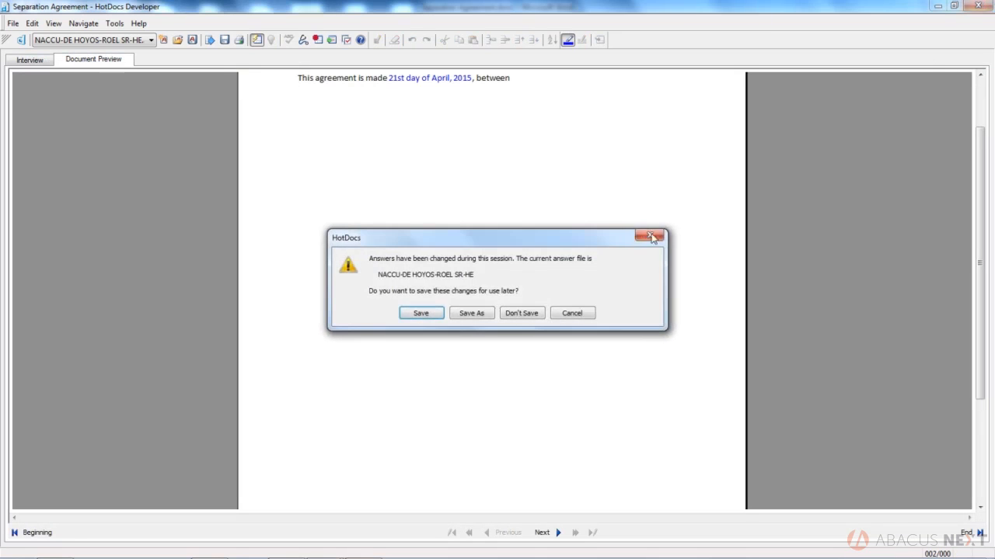
left_click(532, 316)
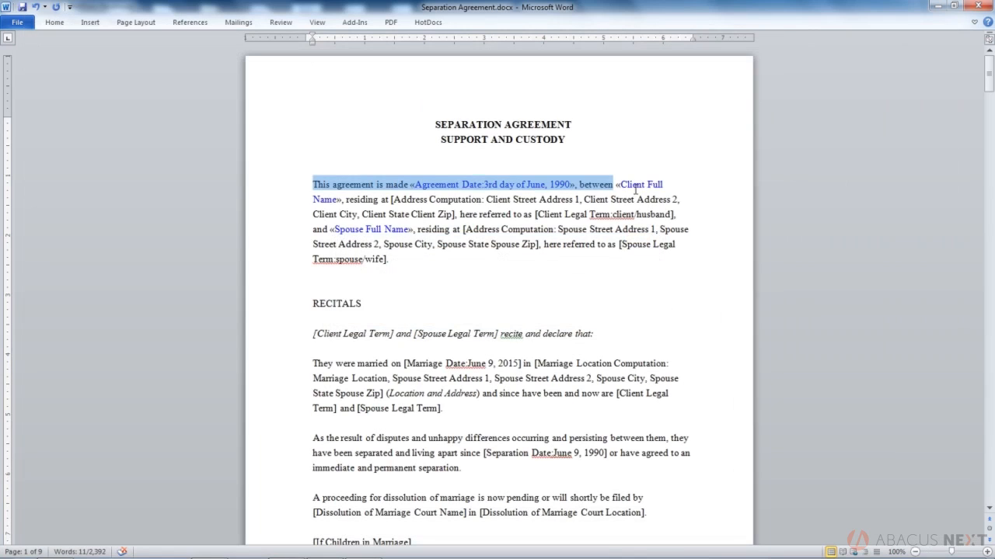
Examine the reuse of the Client Full Name field in the debts table under section 6.2
left_click(636, 188)
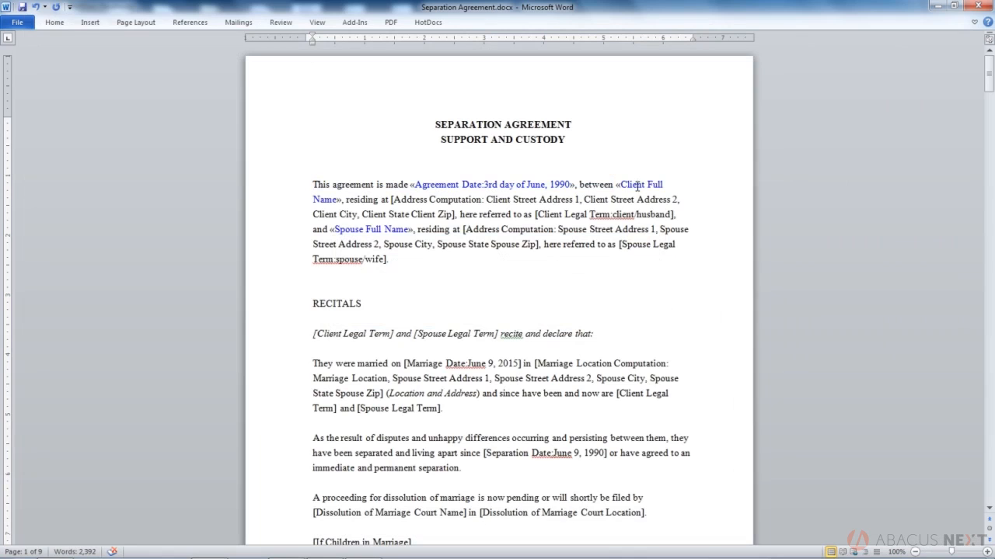
left_click_drag(990, 94, 993, 240)
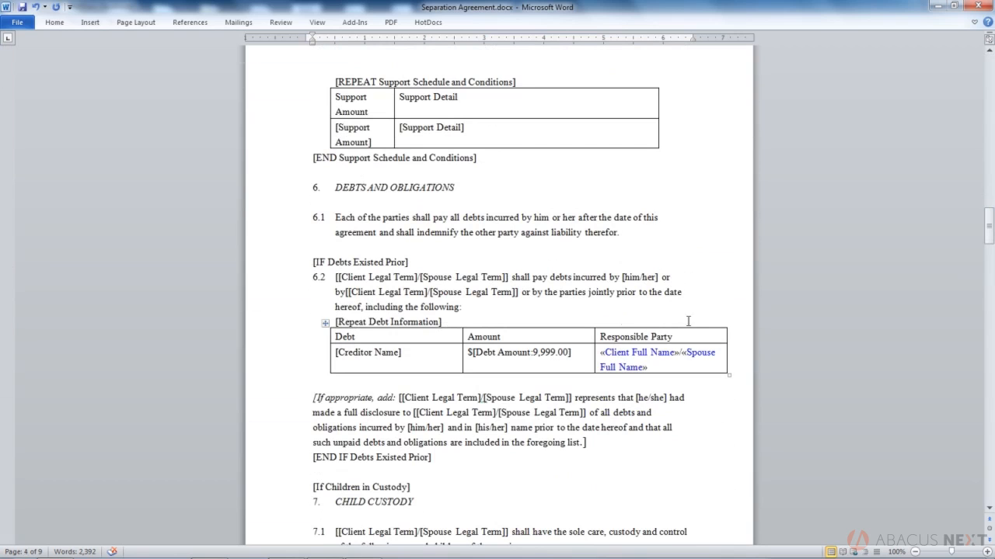
left_click(632, 352)
left_click_drag(990, 222, 992, 78)
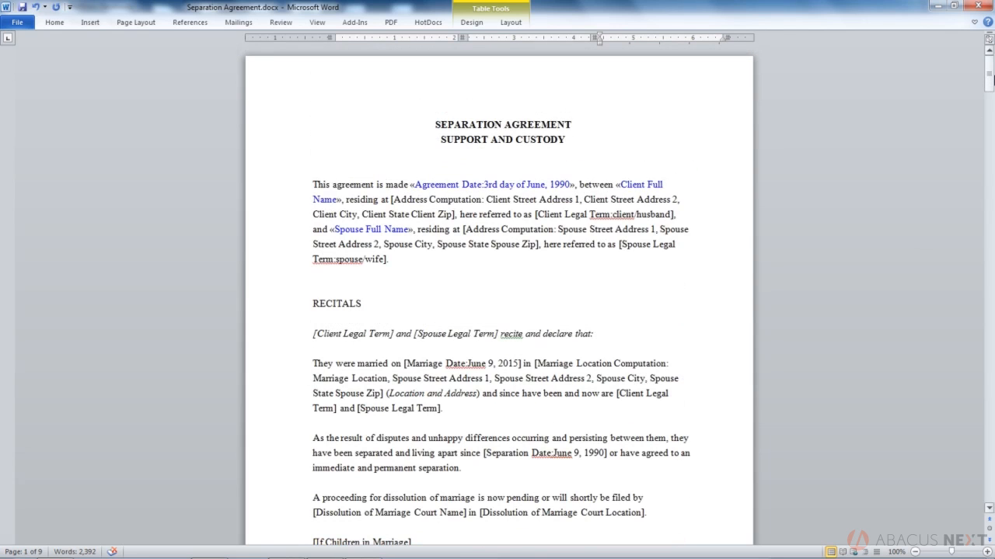
Try to override the default format of the Client Full Name field in the opening paragraph with a letter-case format
left_click(648, 185)
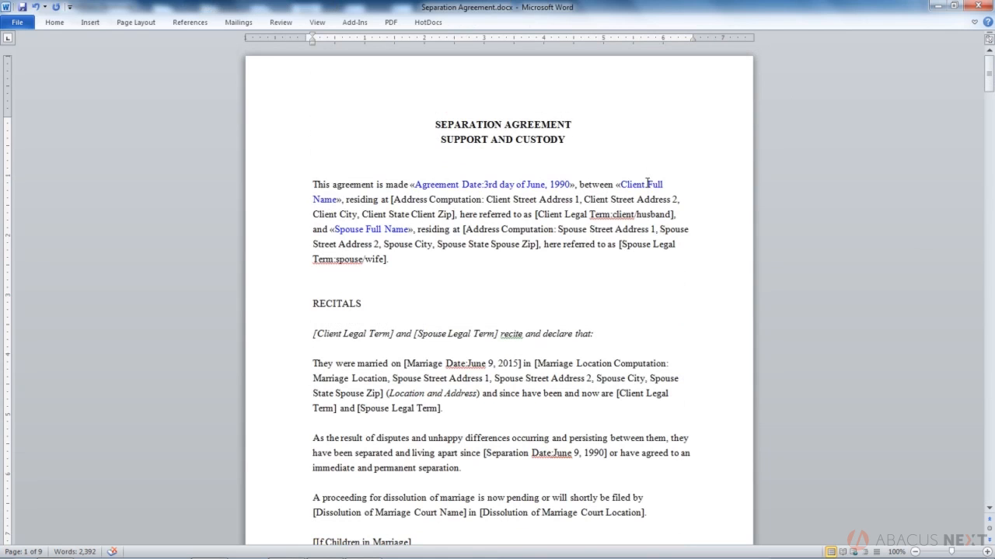
double_click(647, 184)
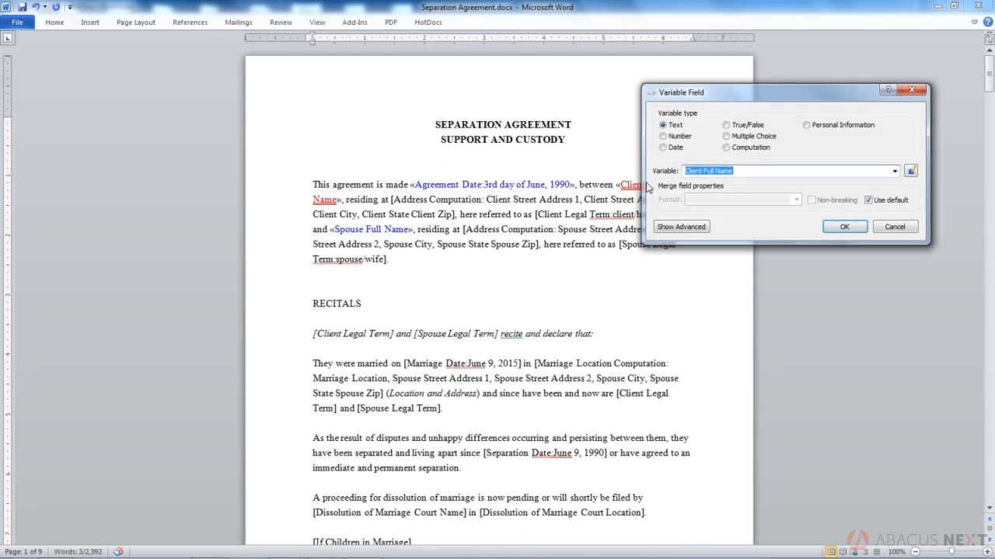
left_click(882, 204)
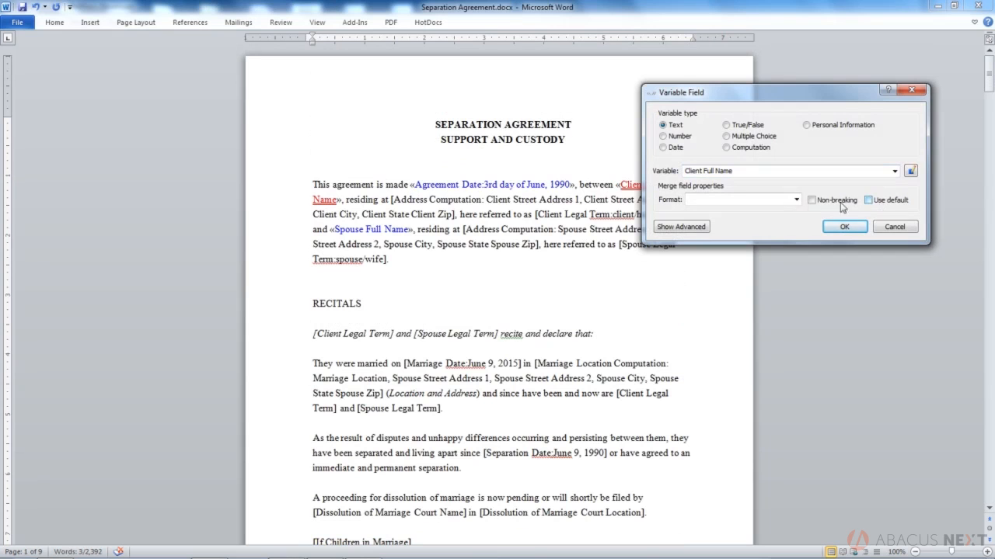
left_click(795, 202)
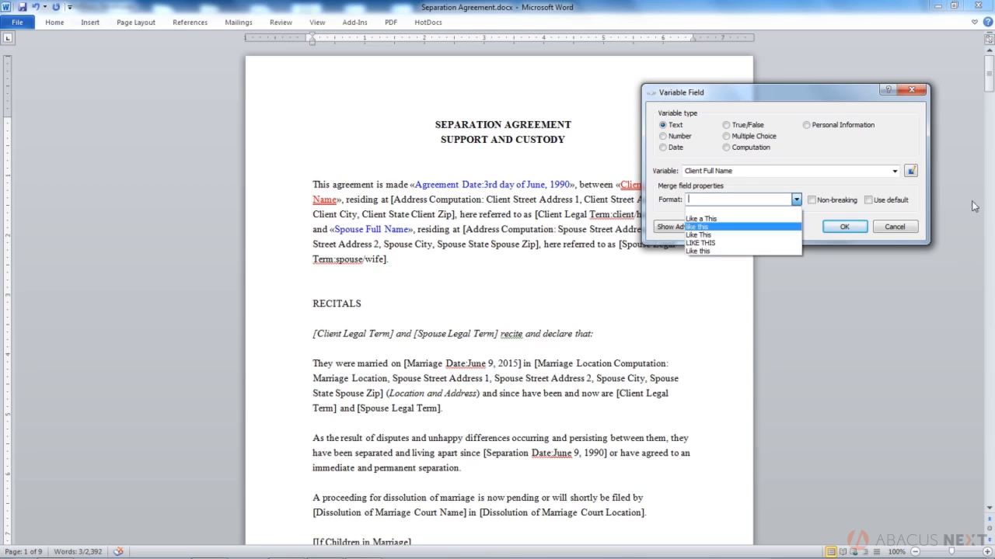
left_click(703, 226)
left_click(844, 226)
Apply the All caps font effect to the opening paragraph's Client Full Name field and test it by opening the field for editing
left_click_drag(618, 188, 341, 201)
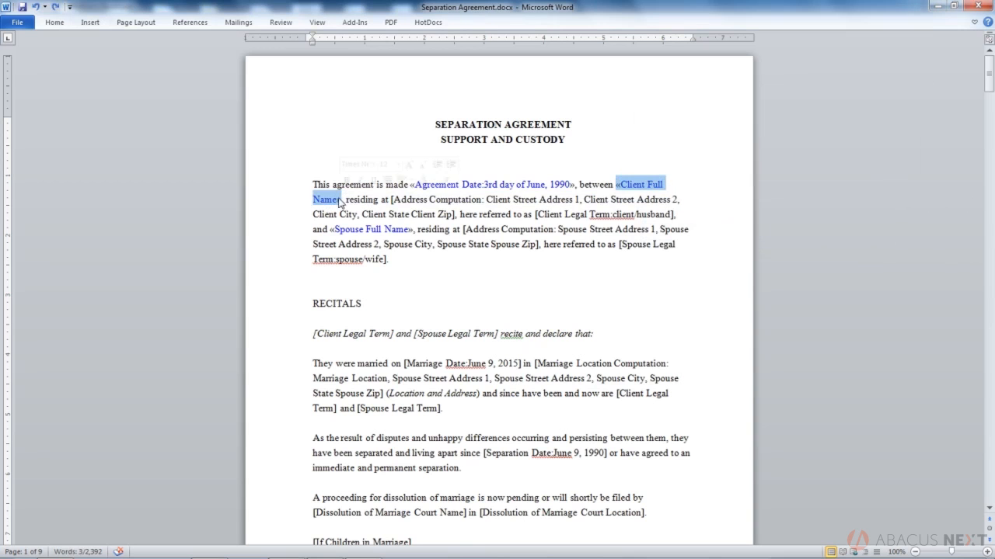
right_click(340, 201)
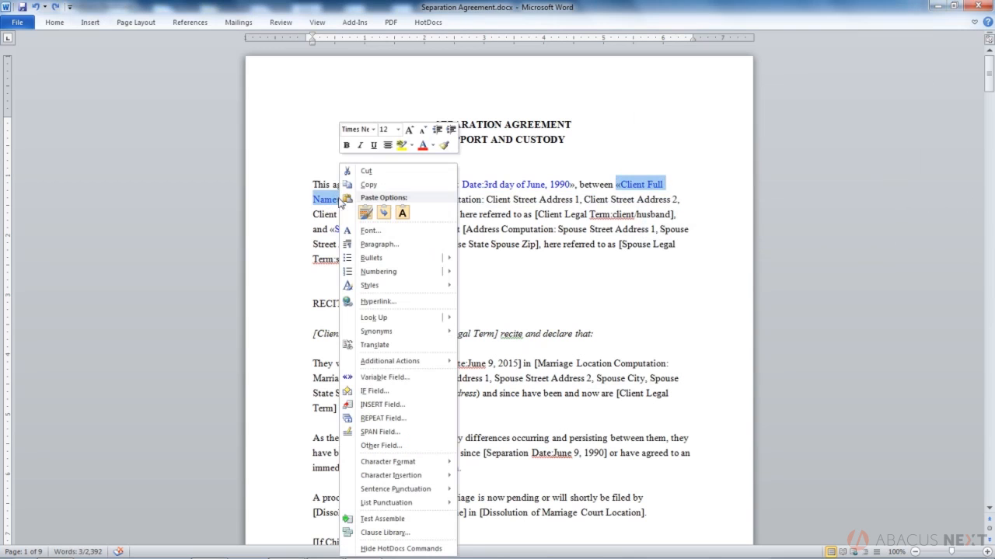
left_click(368, 233)
left_click(554, 299)
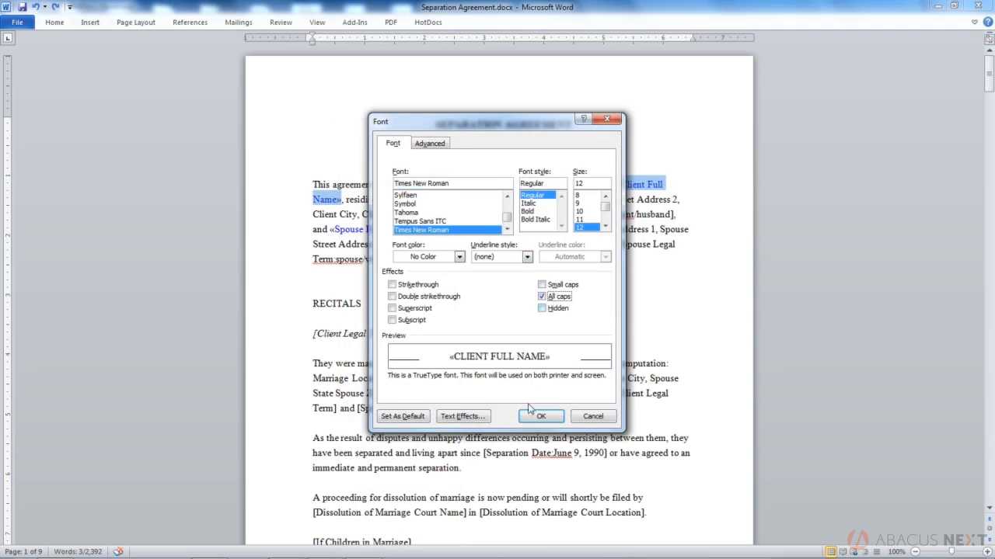
left_click(533, 415)
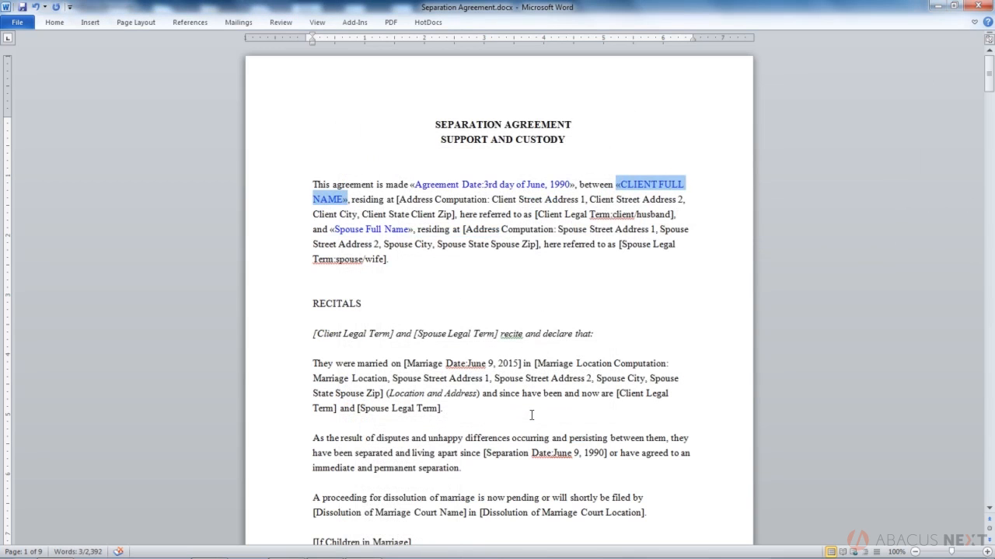
left_click(659, 184)
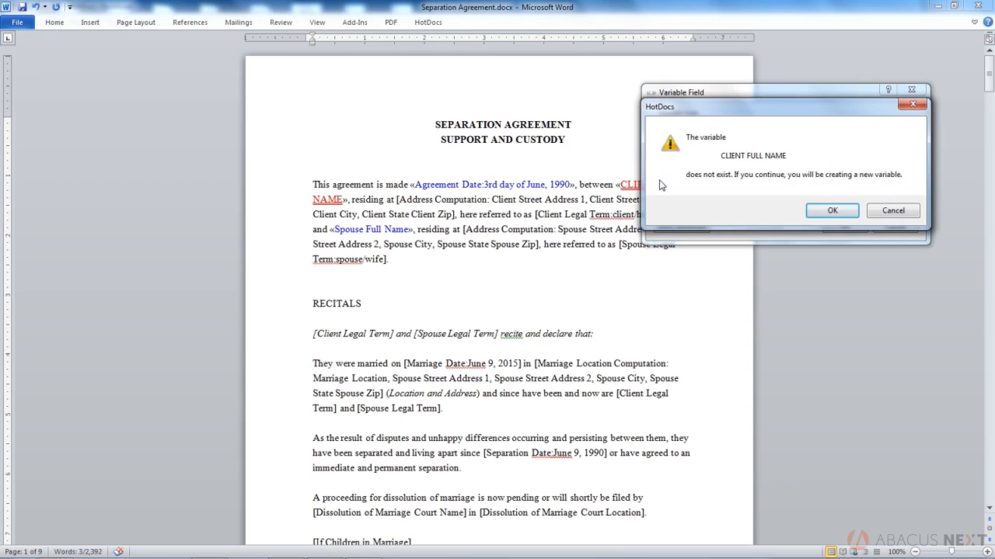
left_click(832, 210)
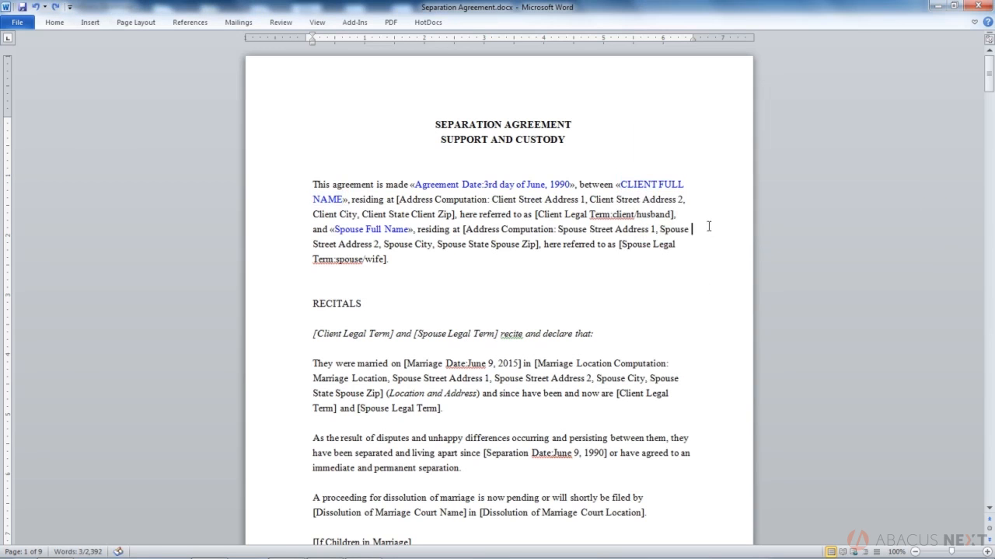
Undo the all-caps formatting of the Client Full Name field
left_click(431, 22)
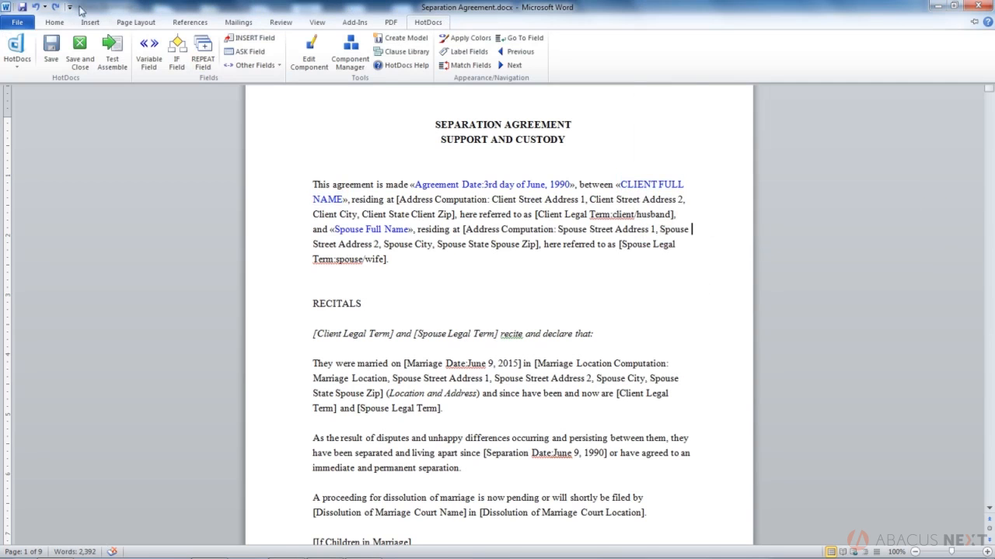
left_click(37, 7)
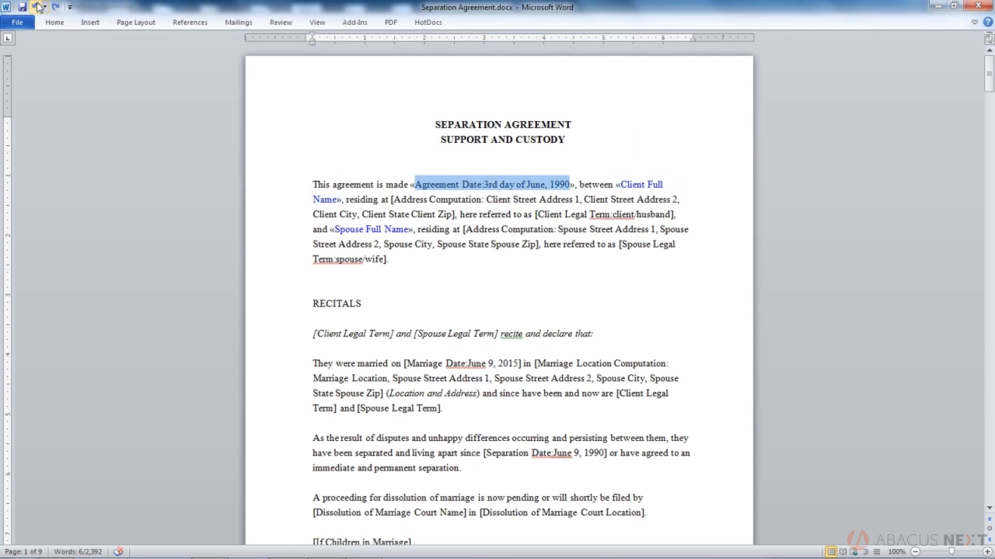
left_click(459, 244)
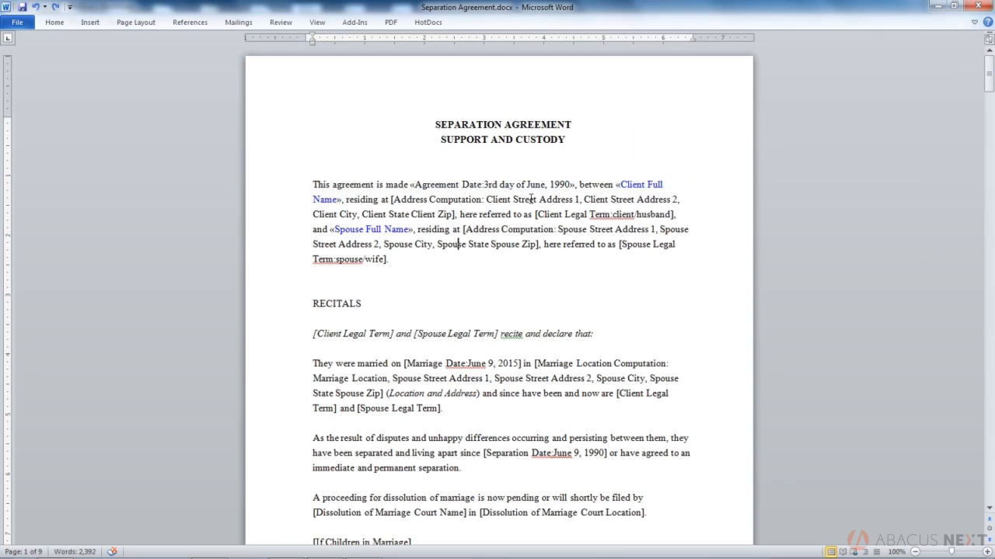
Apply the Regular color scheme to the template's fields and scan the recitals
left_click(430, 23)
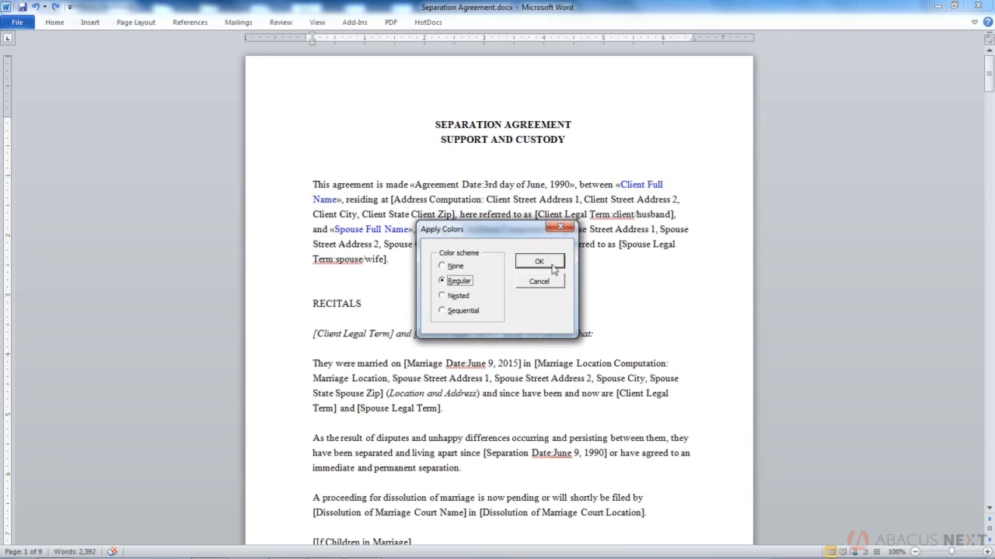
left_click(548, 262)
scroll(595, 171, "down", 4)
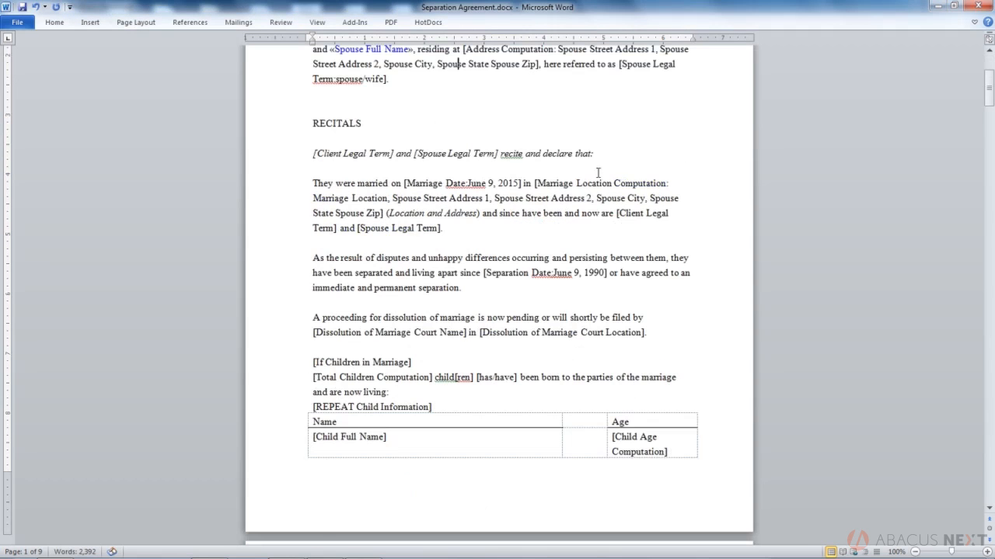
Override the default format of the Client Full Name field in the opening paragraph with the LIKE THIS merge format
left_click_drag(985, 87, 986, 59)
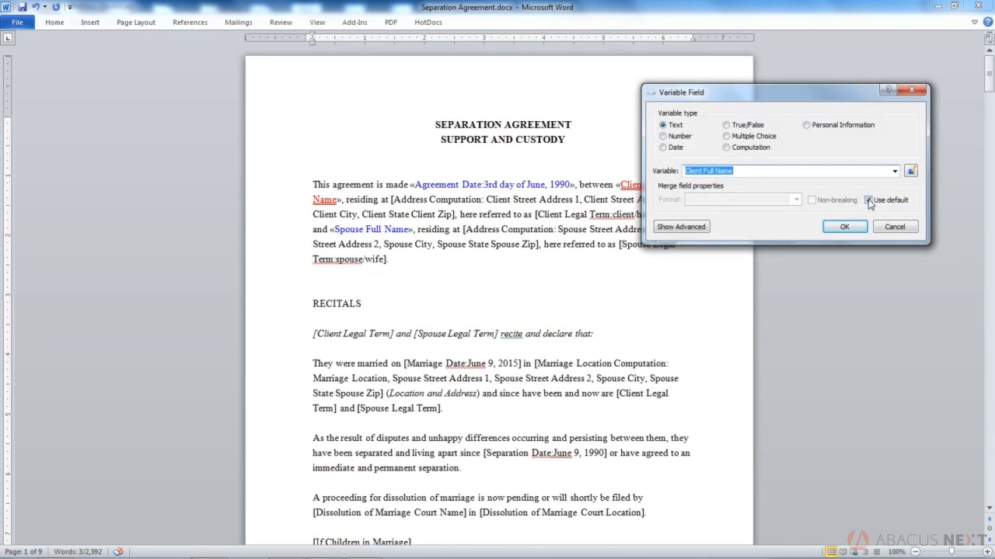
left_click(867, 200)
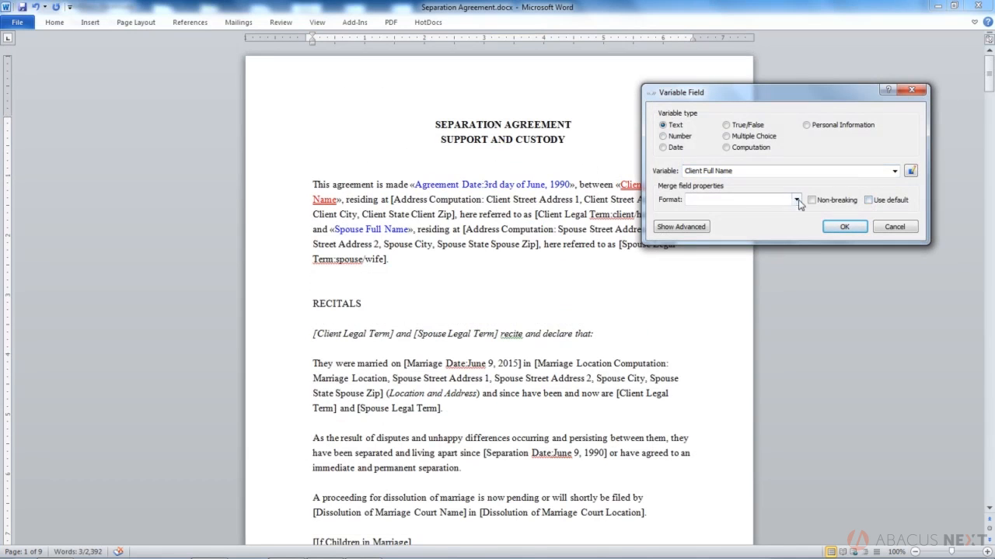
left_click(795, 200)
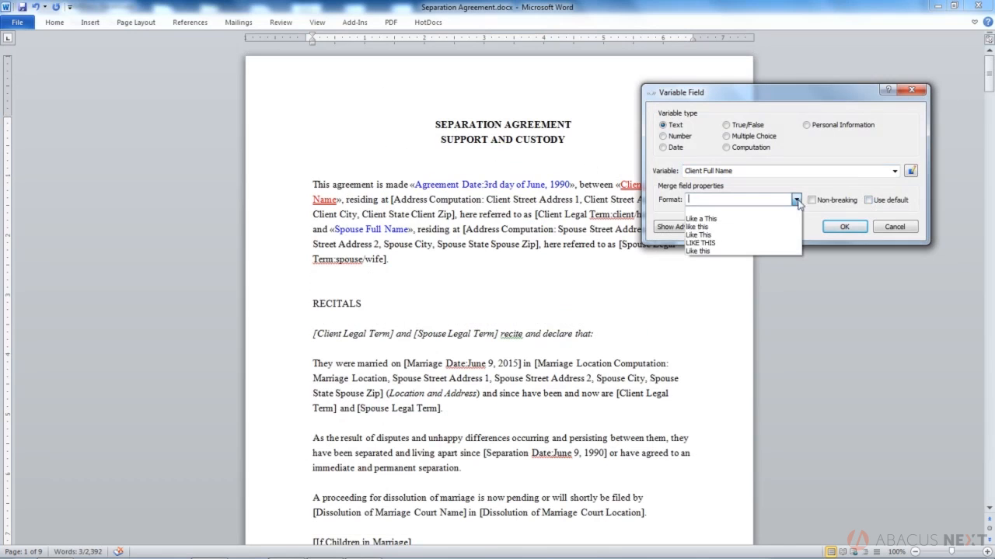
left_click(703, 243)
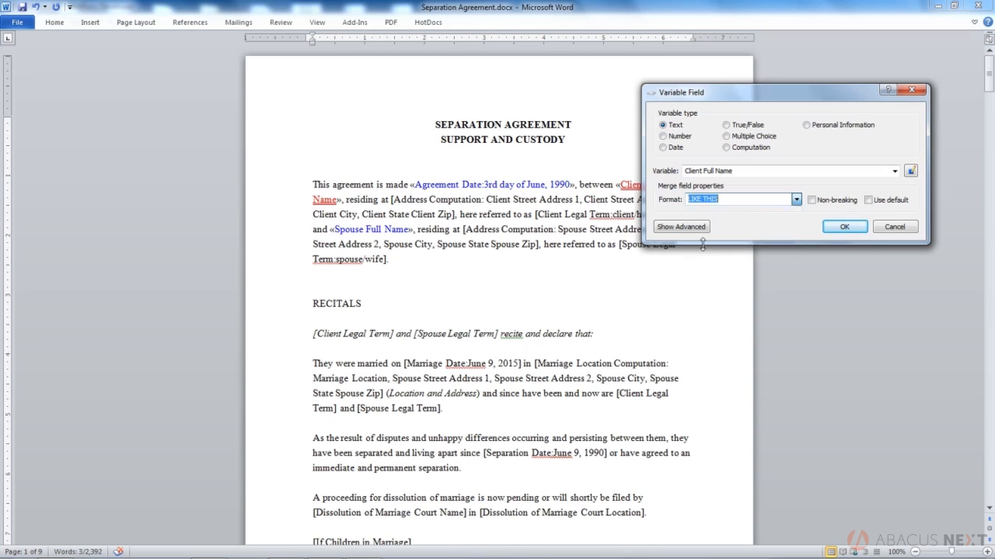
left_click(843, 227)
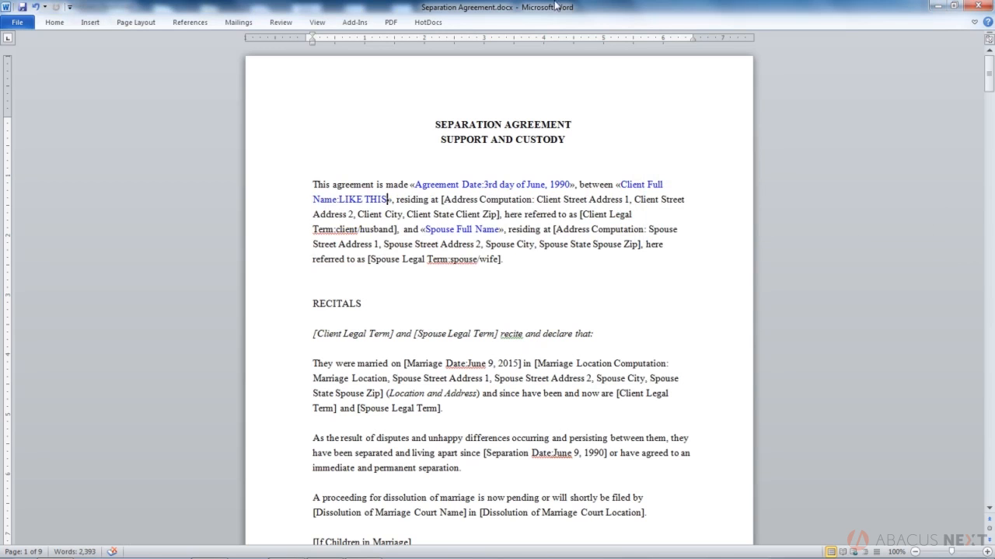
Test assemble the template, answering with agreement date 21 Apr 2015 and the full names of the client and spouse
left_click(427, 24)
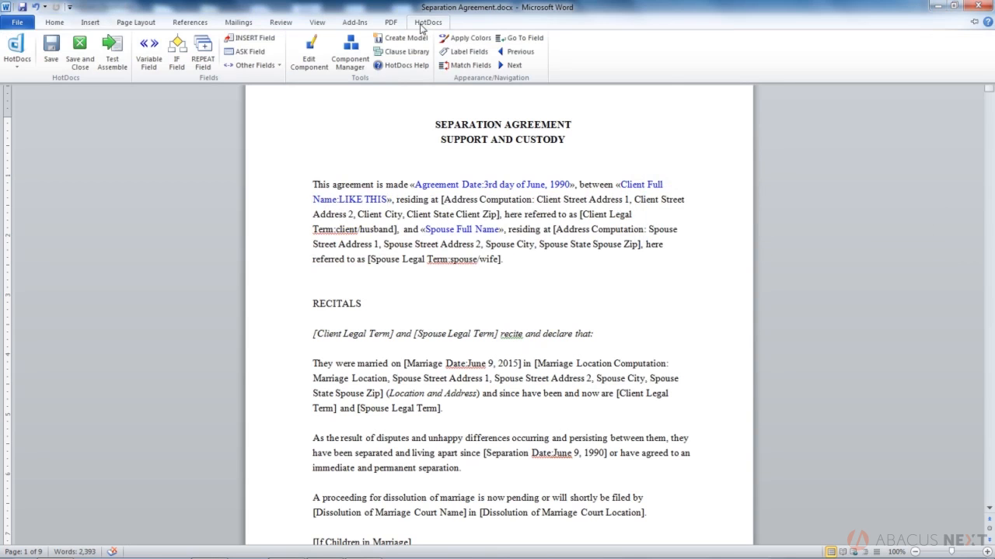
left_click(115, 65)
type("21 Apr 2015")
key("Tab")
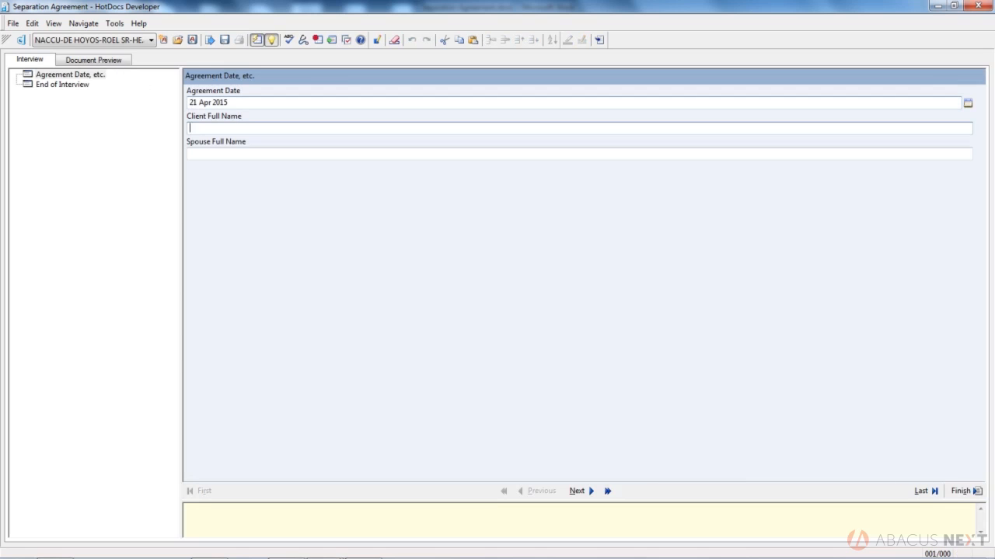
type("John Doe")
key("Tab")
type("Mary Smith")
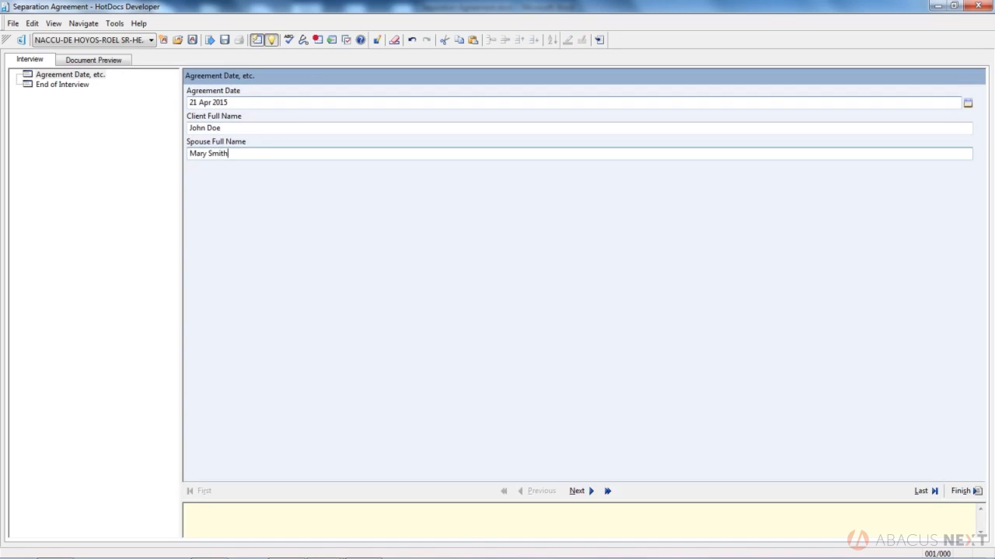
Compare the client's name in the previewed opening paragraph and section 6.2 debts table, and close the test without saving the answers
left_click(71, 61)
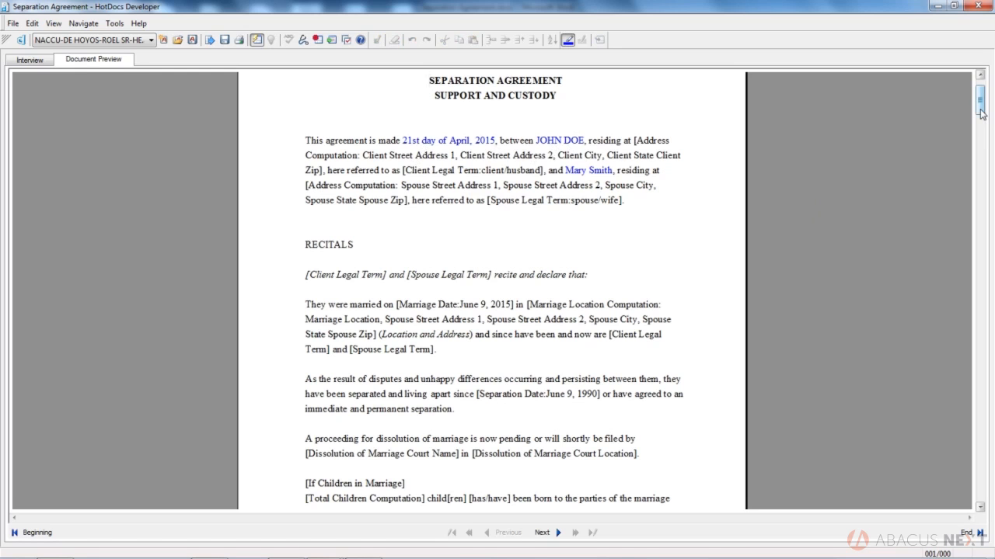
left_click_drag(981, 113, 978, 303)
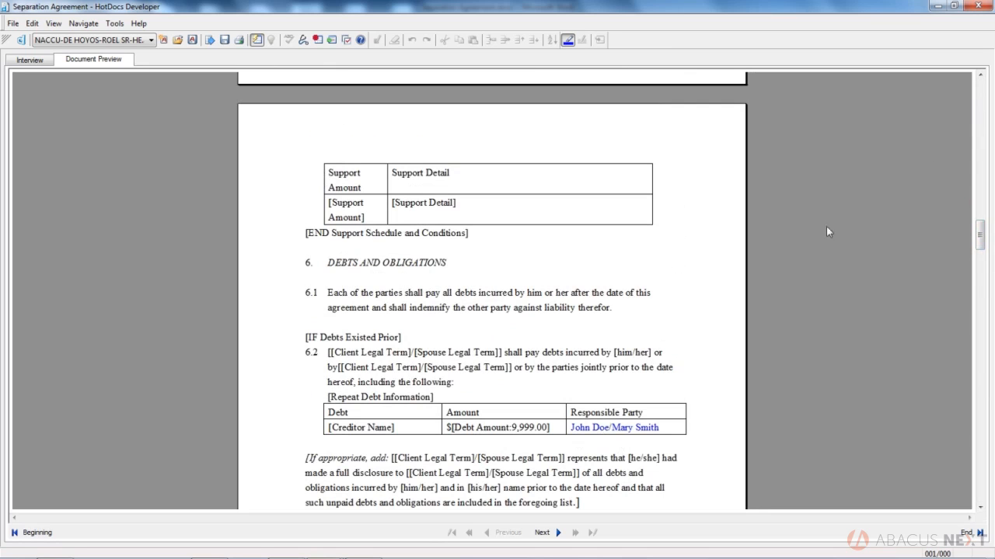
left_click(973, 5)
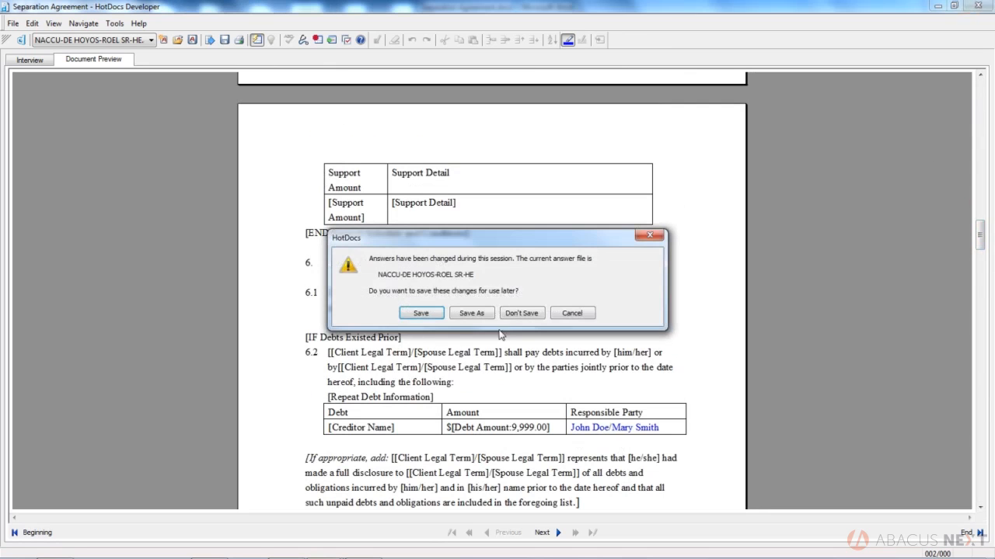
left_click(516, 311)
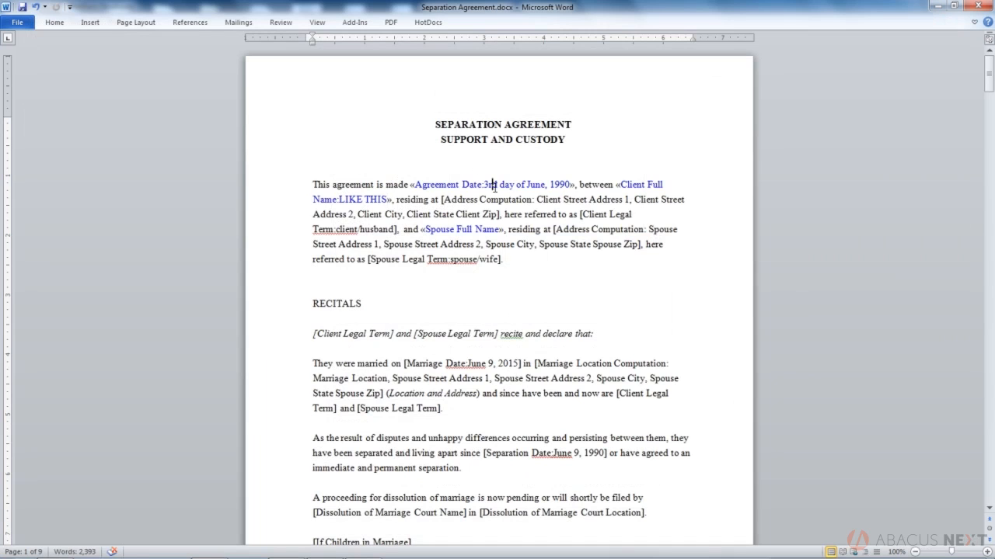
Set the default format of the Spouse Full Name variable to Like This in its component editor
left_click(642, 189)
left_click(476, 231)
left_click(426, 22)
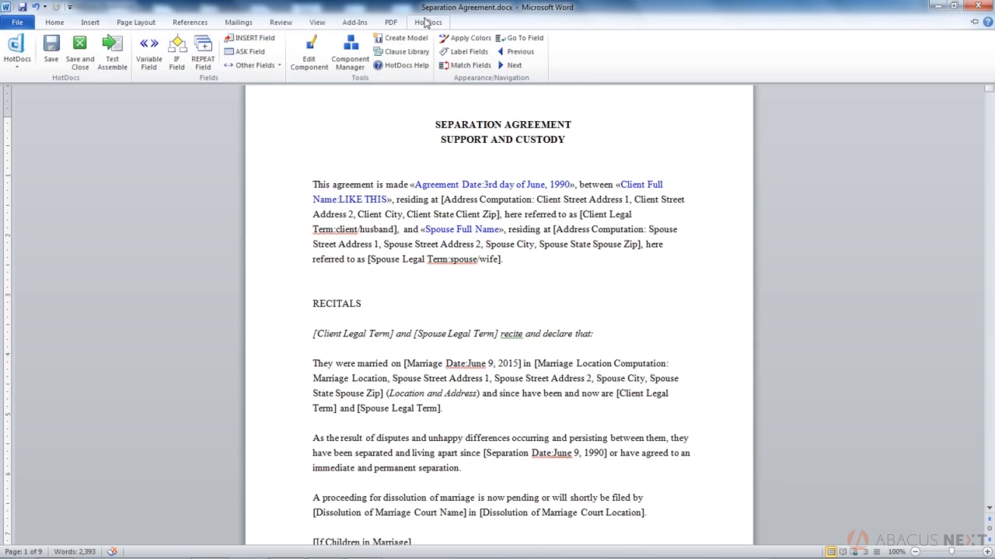
left_click(309, 53)
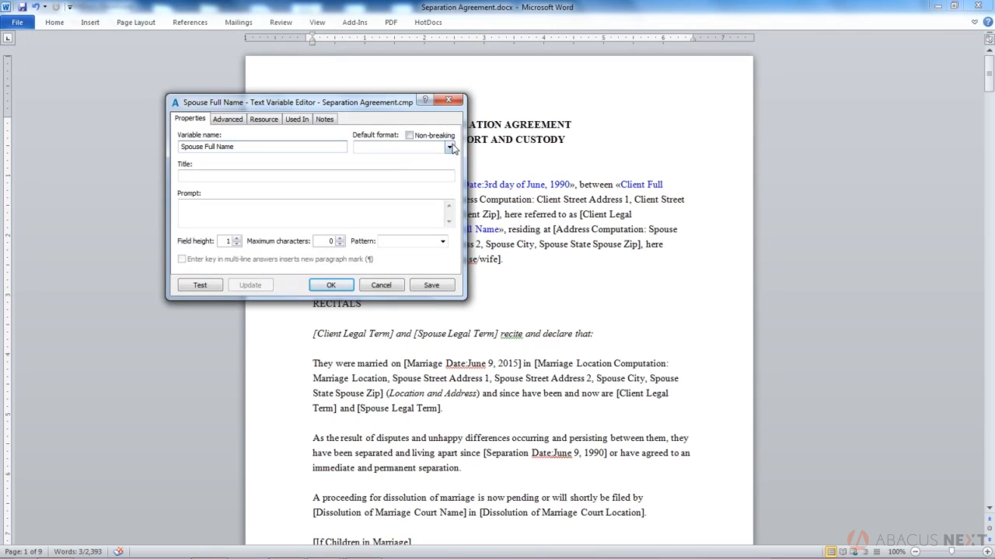
left_click(449, 147)
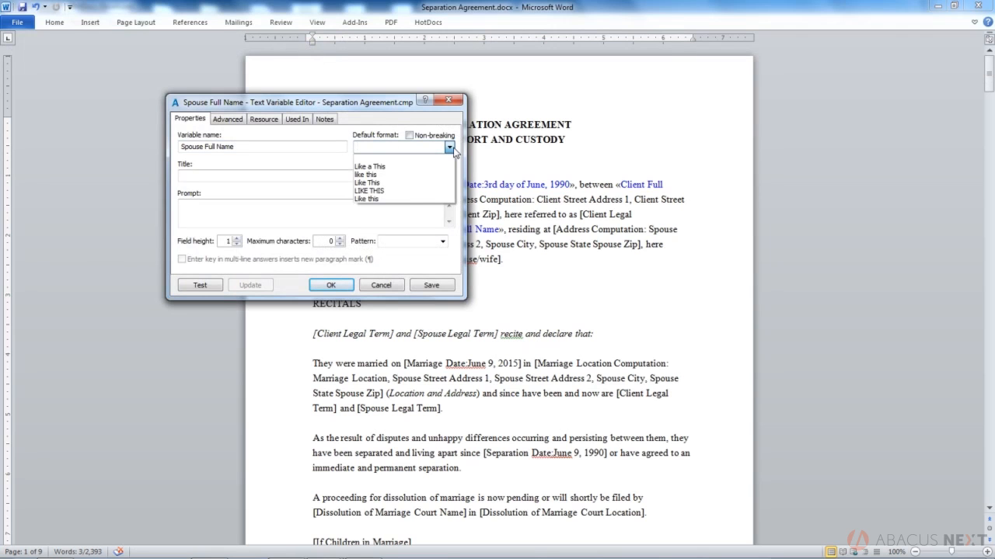
left_click(376, 187)
left_click(330, 287)
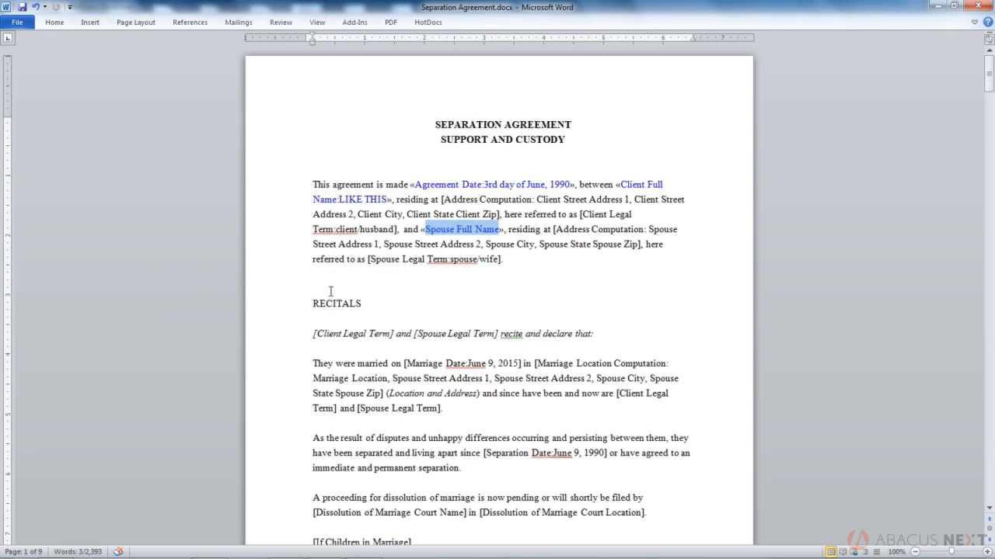
Test assemble the template with agreement date 21 Apr 2015, the client's full name, and the spouse's full name in lowercase
left_click(531, 230)
left_click(427, 22)
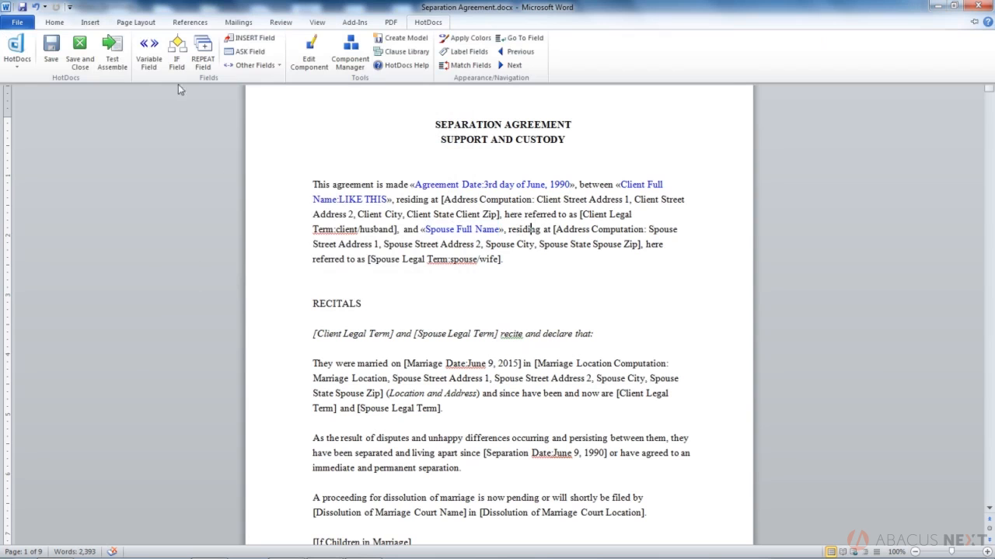
left_click(113, 62)
type("t")
key("Tab")
type("J")
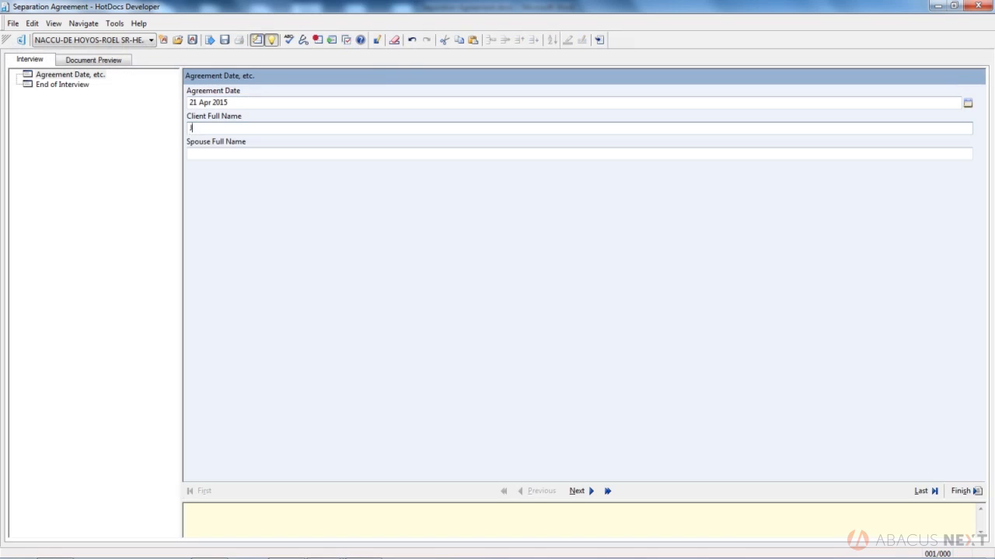
type("ohn Doe")
key("Tab")
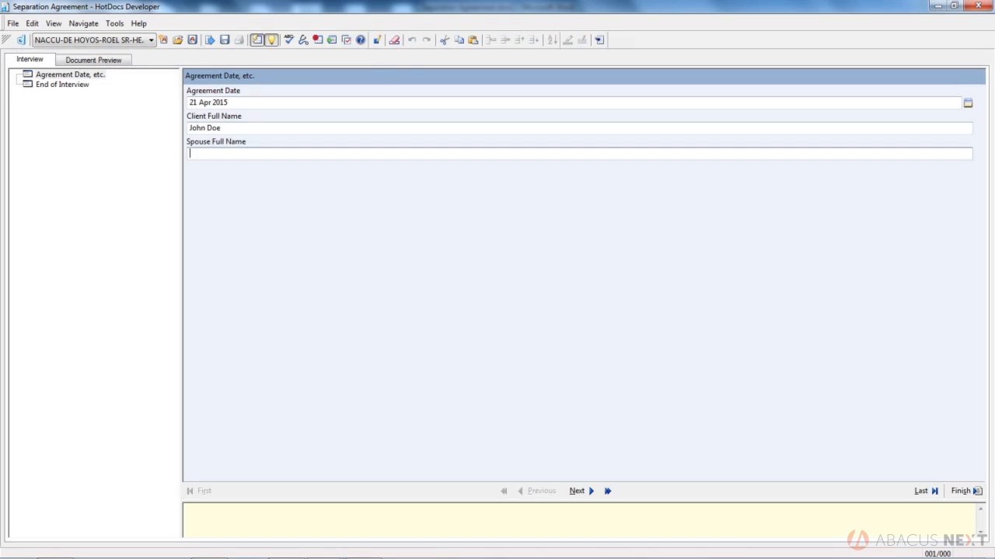
type("mary doe")
Check the letter case of the spouse's name in the previewed opening paragraph and the section 6.2 debts table
left_click(63, 59)
left_click_drag(566, 170, 605, 170)
left_click(593, 170)
left_click_drag(979, 99, 985, 204)
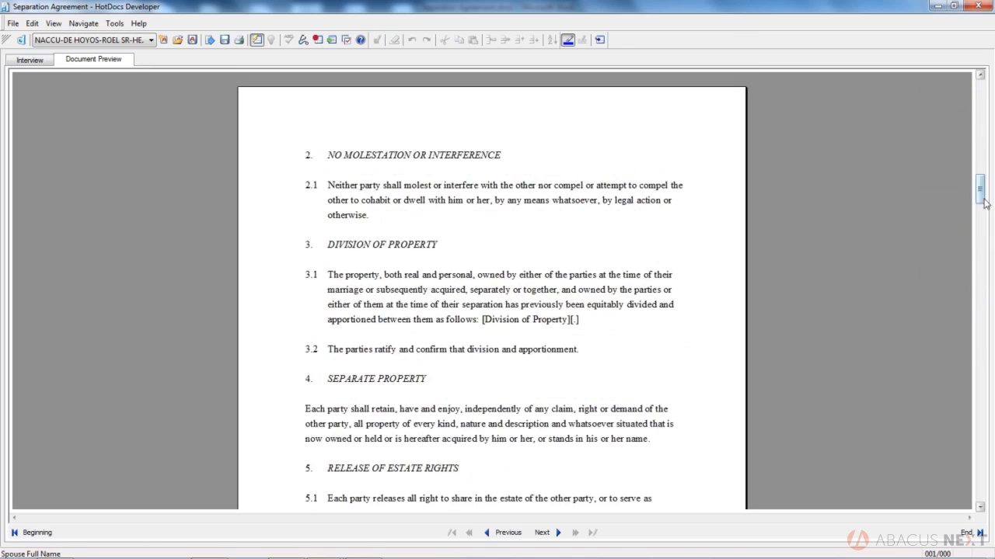
left_click(984, 336)
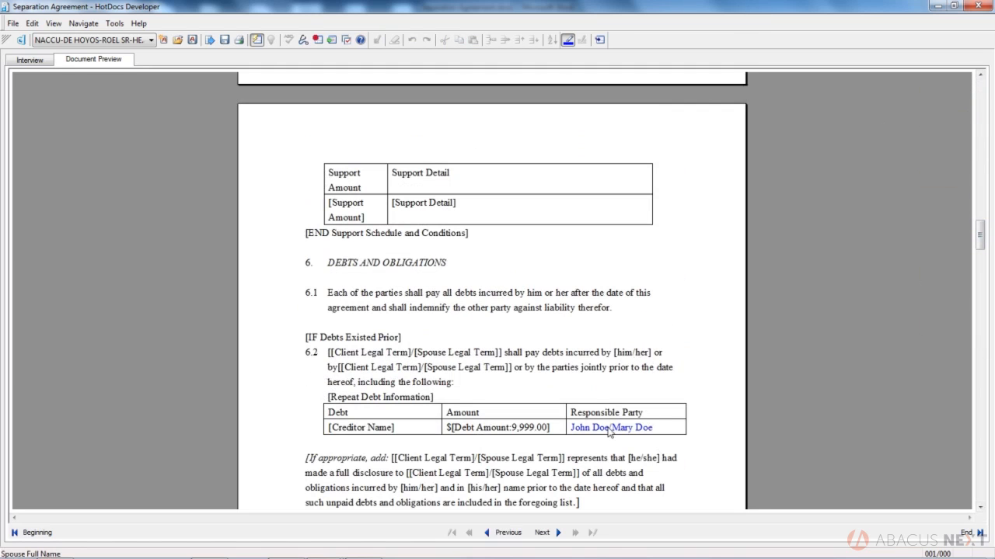
left_click_drag(611, 429, 651, 432)
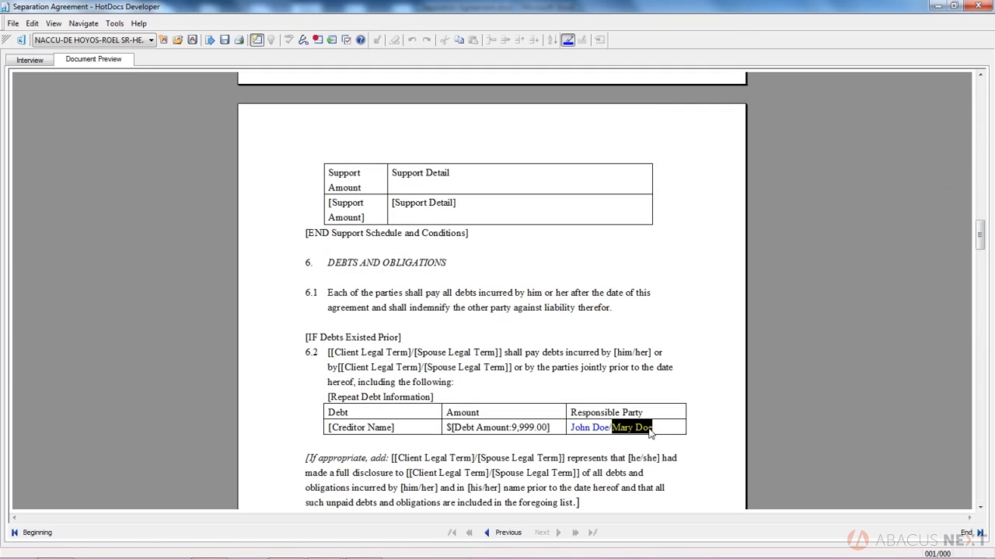
left_click_drag(981, 238, 986, 55)
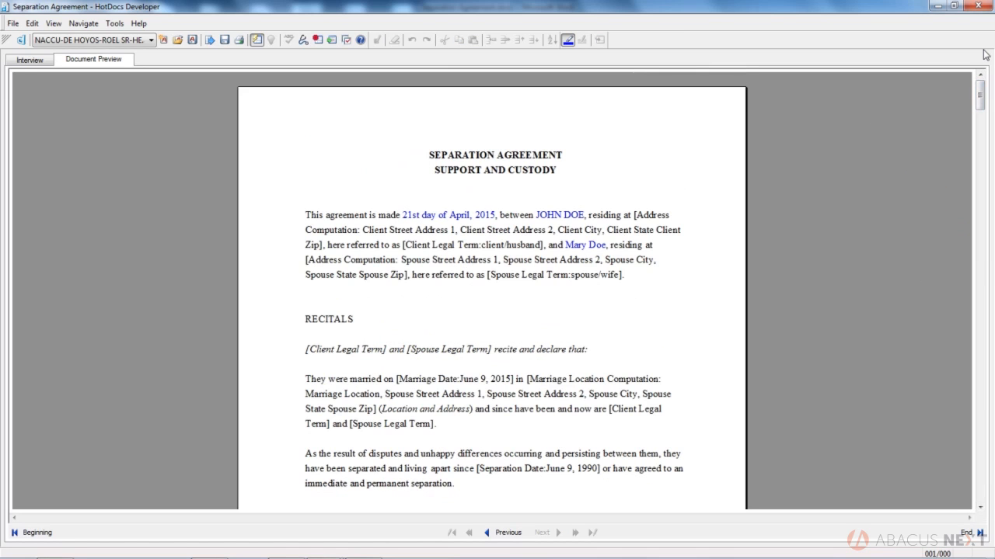